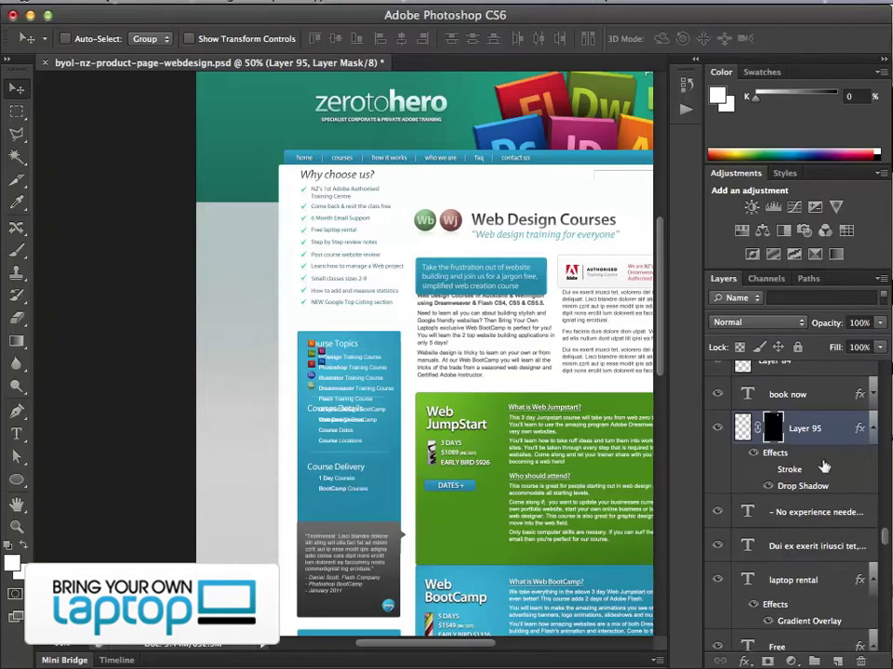
Step: Select the blue banner box's layer from the canvas and hide, then show, it
{"action": "scroll", "coordinate": [825, 502], "scroll_direction": "up", "scroll_amount": 10}
{"action": "scroll", "coordinate": [815, 478], "scroll_direction": "up", "scroll_amount": 15}
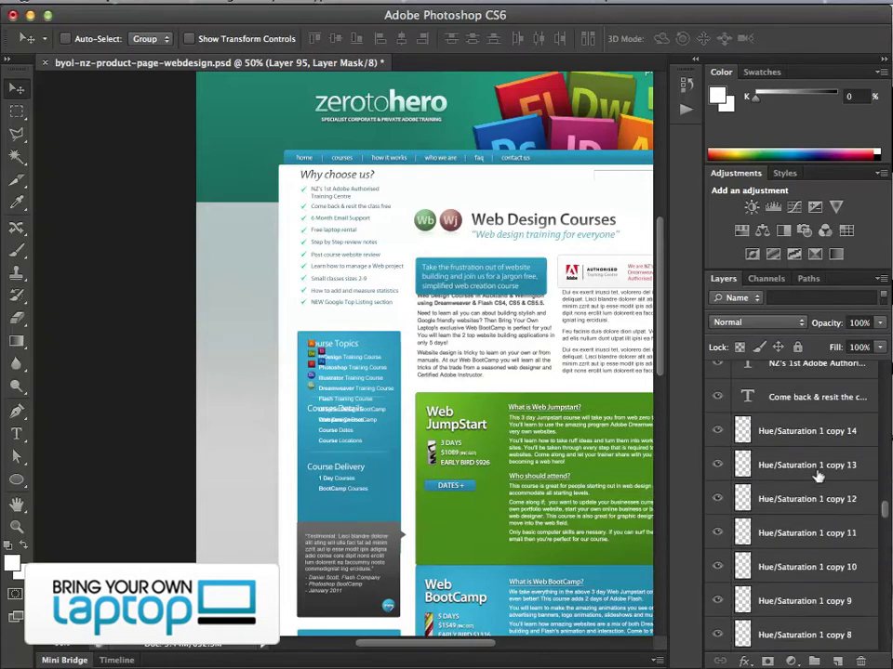
{"action": "scroll", "coordinate": [814, 476], "scroll_direction": "up", "scroll_amount": 20}
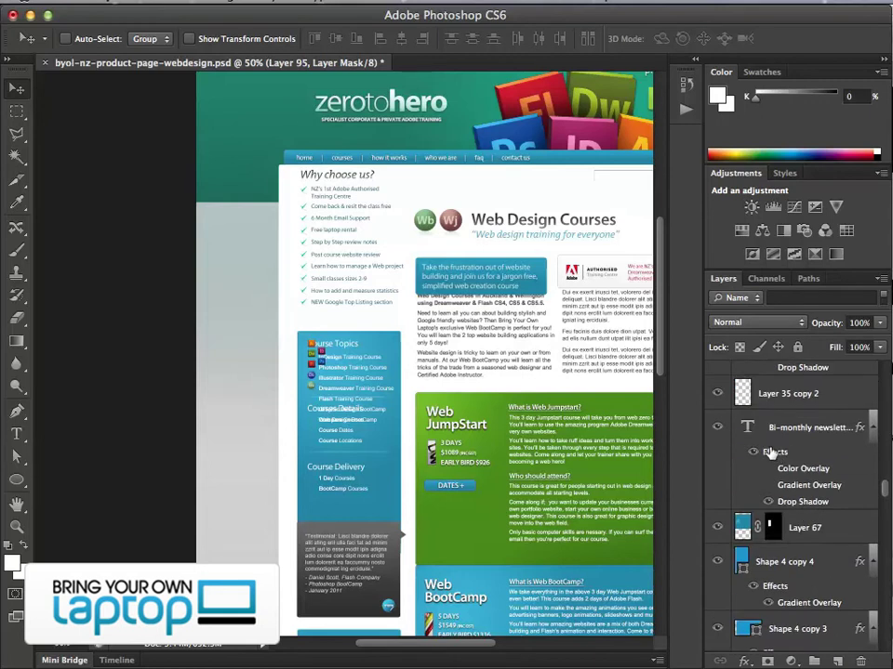
{"action": "scroll", "coordinate": [782, 465], "scroll_direction": "up", "scroll_amount": 20}
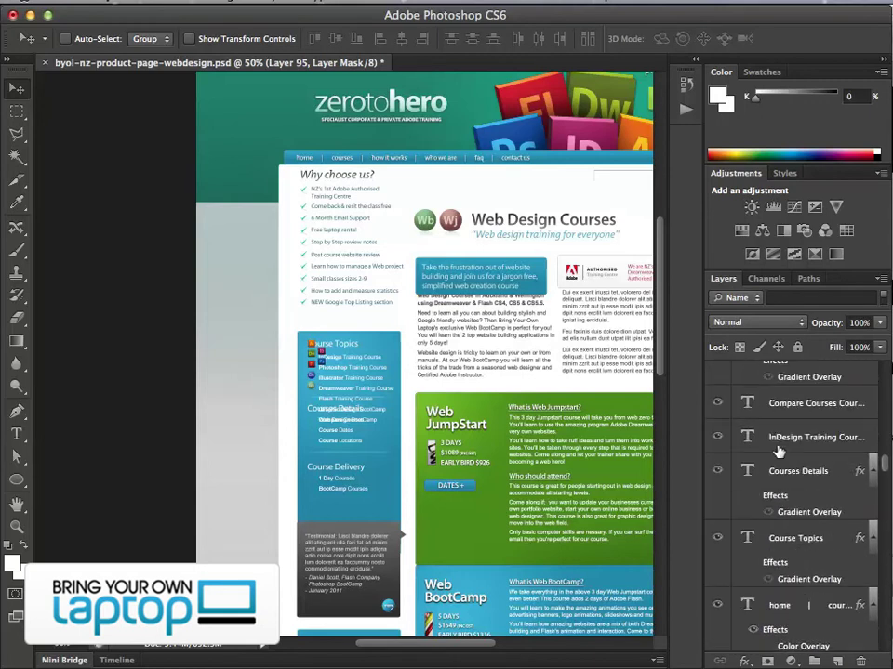
{"action": "scroll", "coordinate": [783, 462], "scroll_direction": "up", "scroll_amount": 5}
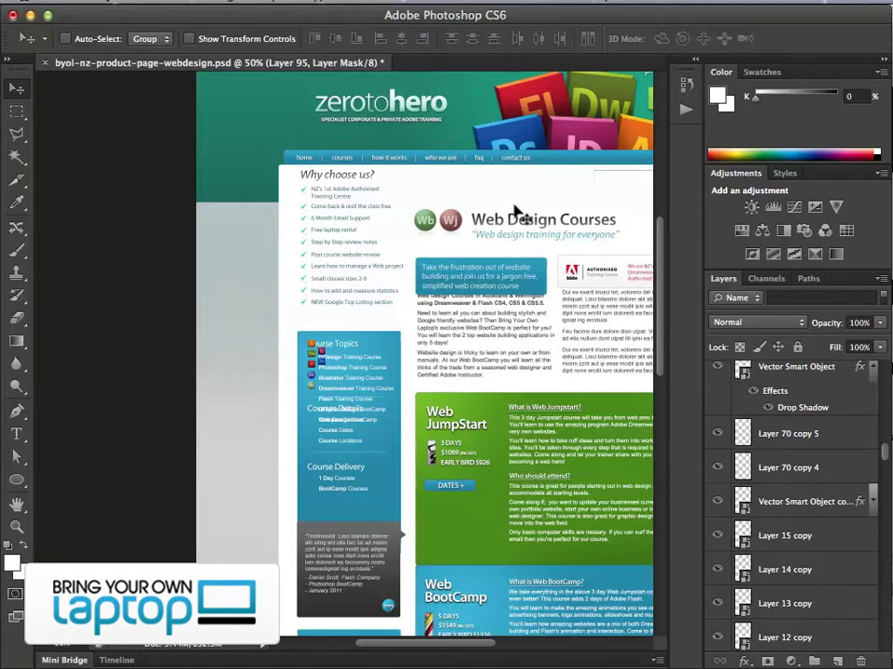
{"action": "left_click", "coordinate": [542, 295], "text": "super"}
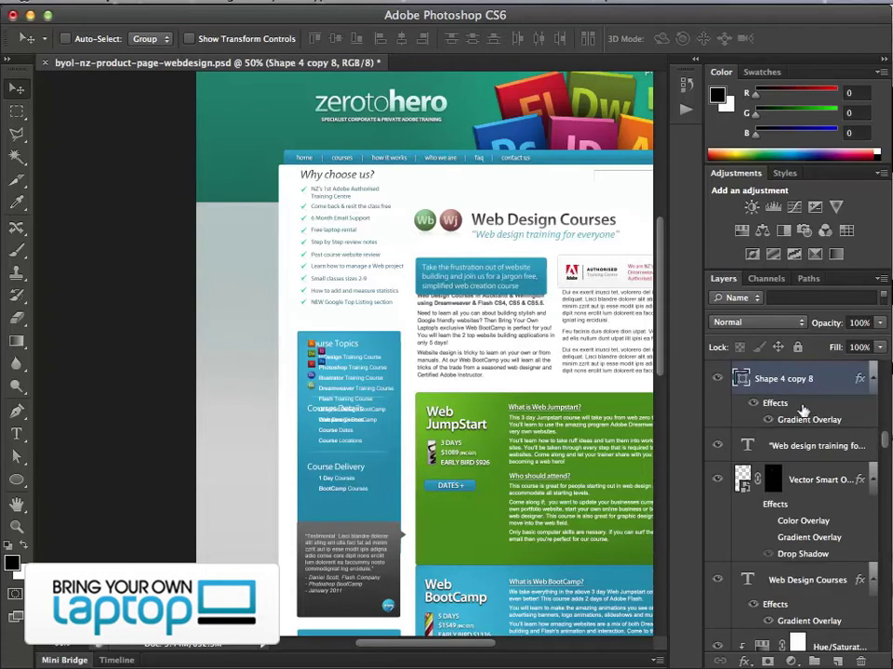
{"action": "left_click", "coordinate": [715, 379]}
{"action": "left_click", "coordinate": [715, 379]}
Step: Try moving the heading and Wj icon, then drag the Authorised badge up-left over the heading
{"action": "left_click", "coordinate": [535, 225], "text": "super"}
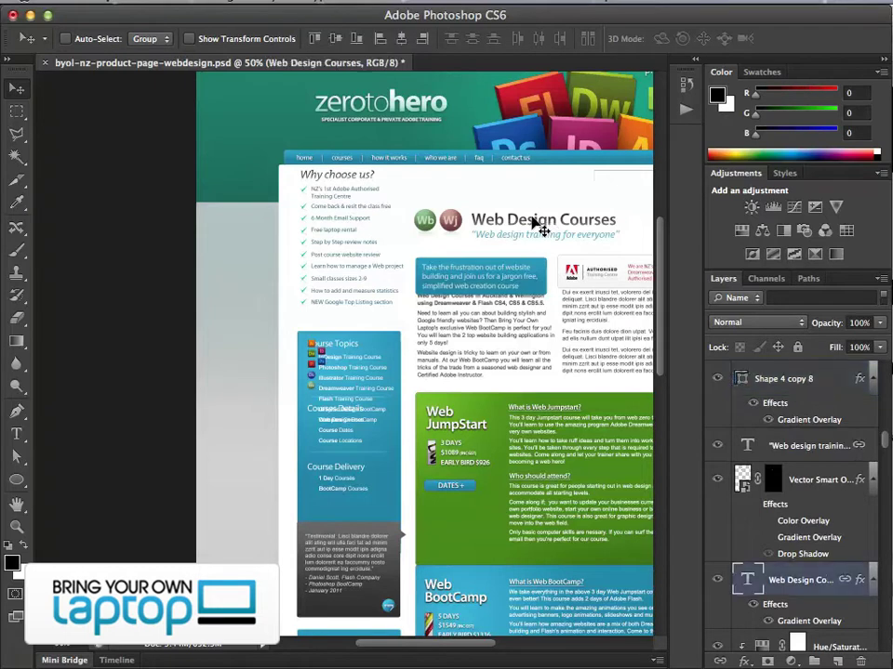
{"action": "left_click_drag", "start_coordinate": [535, 225], "coordinate": [494, 199]}
{"action": "key", "text": "ctrl+z"}
{"action": "left_click", "coordinate": [449, 375], "text": "super"}
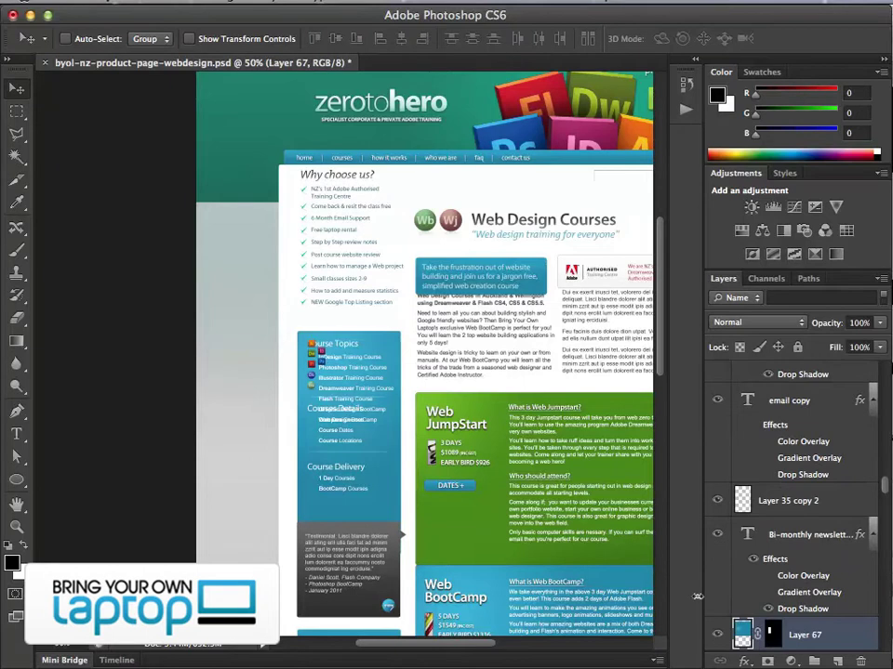
{"action": "left_click", "coordinate": [451, 220], "text": "super"}
{"action": "mouse_move", "coordinate": [450, 219]}
{"action": "left_mouse_down"}
{"action": "mouse_move", "coordinate": [487, 270]}
{"action": "mouse_move", "coordinate": [450, 220]}
{"action": "left_mouse_up"}
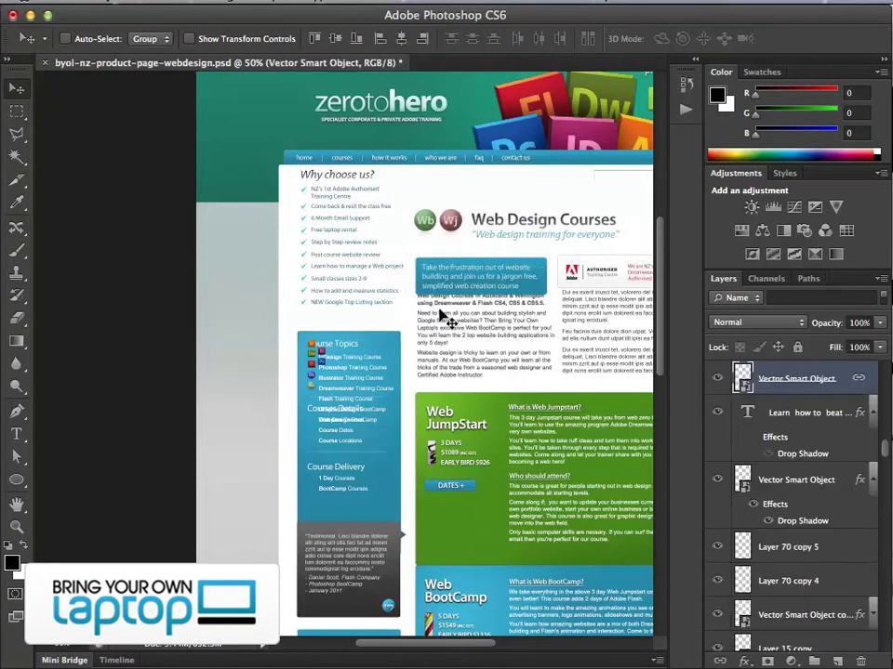
{"action": "left_click", "coordinate": [636, 281], "text": "super"}
{"action": "left_click_drag", "start_coordinate": [638, 279], "coordinate": [545, 251]}
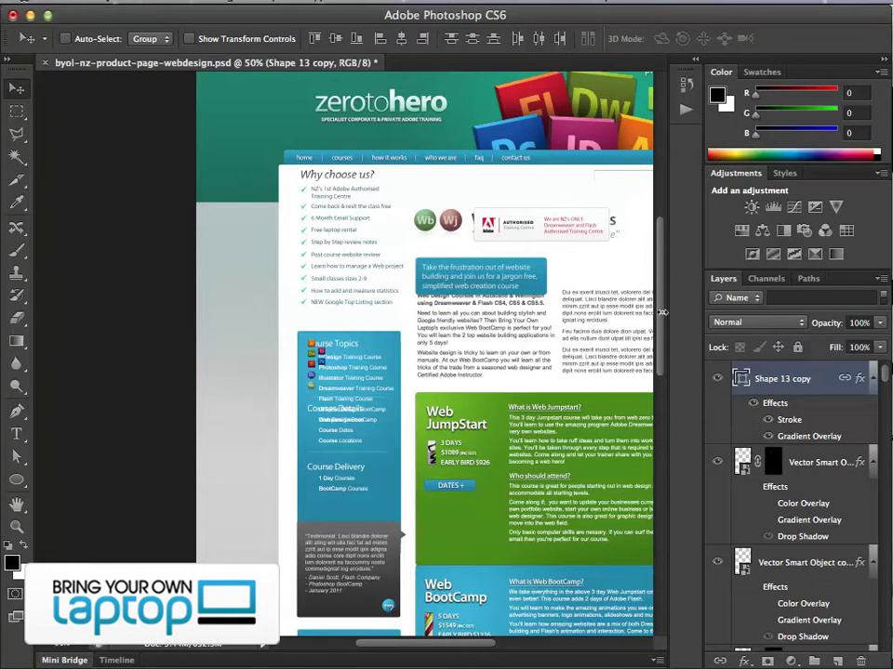
{"action": "scroll", "coordinate": [791, 502], "scroll_direction": "down", "scroll_amount": 5}
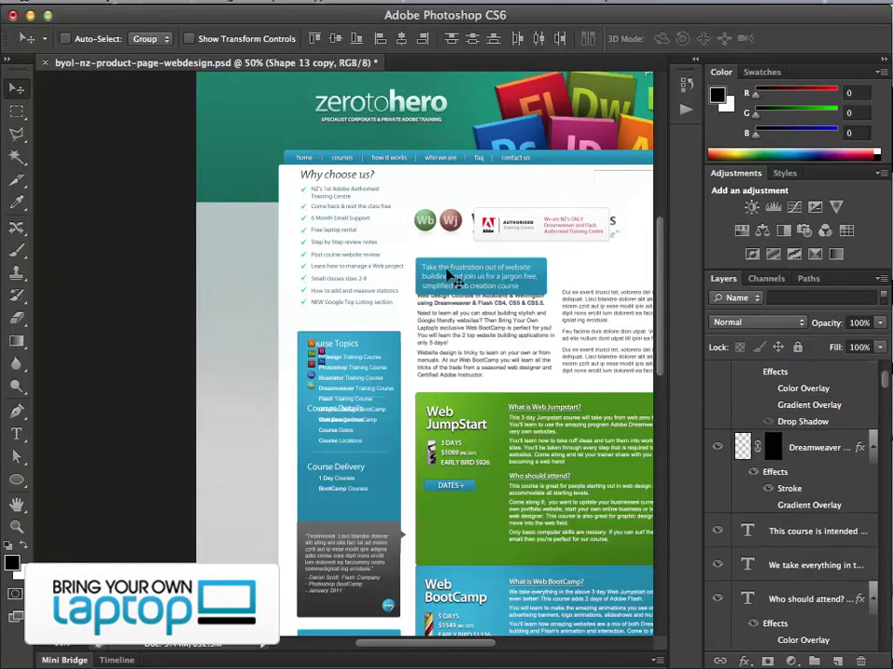
{"action": "right_click", "coordinate": [554, 221]}
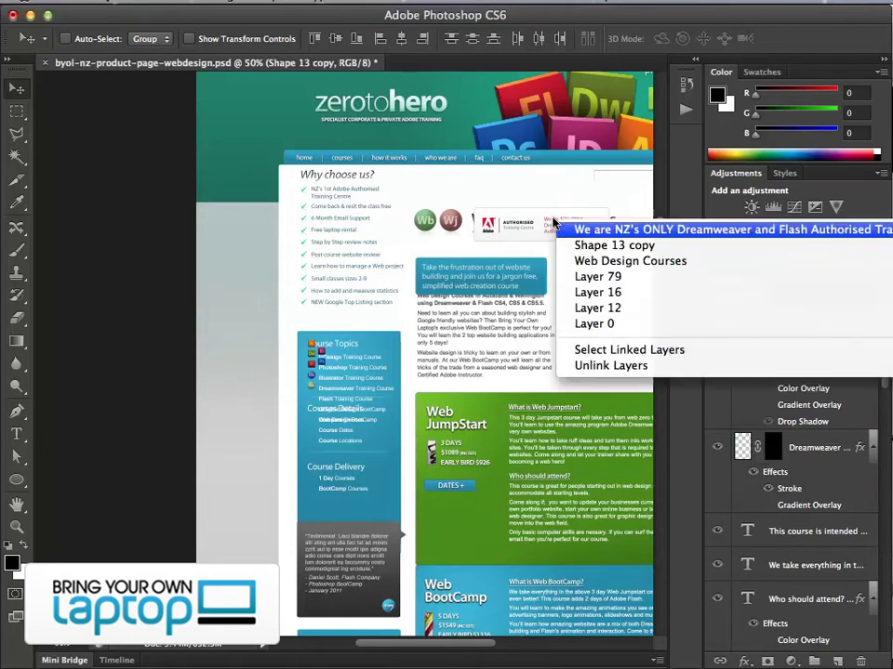
{"action": "left_click", "coordinate": [629, 262]}
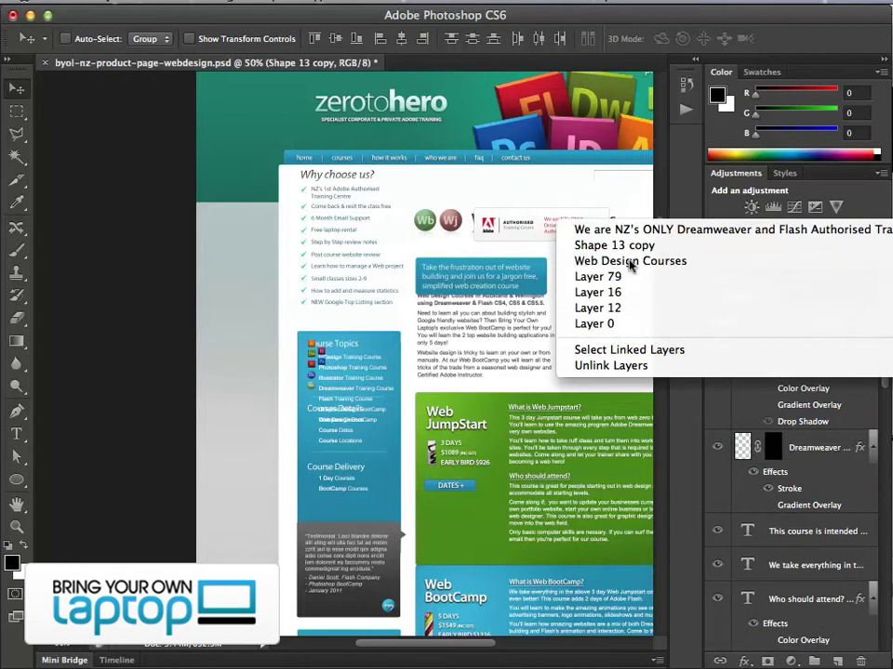
{"action": "left_click_drag", "start_coordinate": [638, 230], "coordinate": [591, 250]}
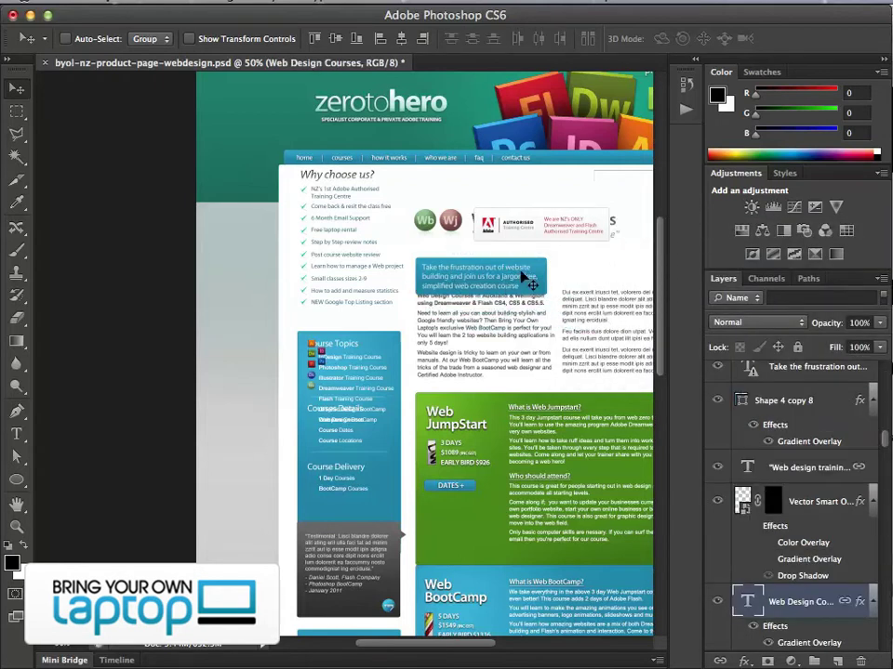
{"action": "right_click", "coordinate": [426, 269]}
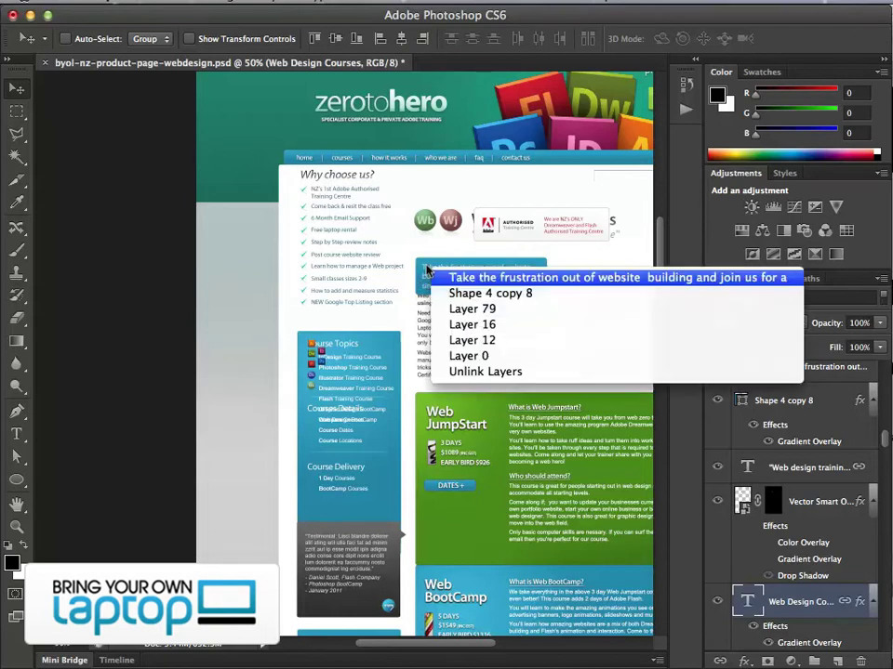
{"action": "left_click", "coordinate": [485, 292]}
{"action": "left_click_drag", "start_coordinate": [492, 303], "coordinate": [526, 277]}
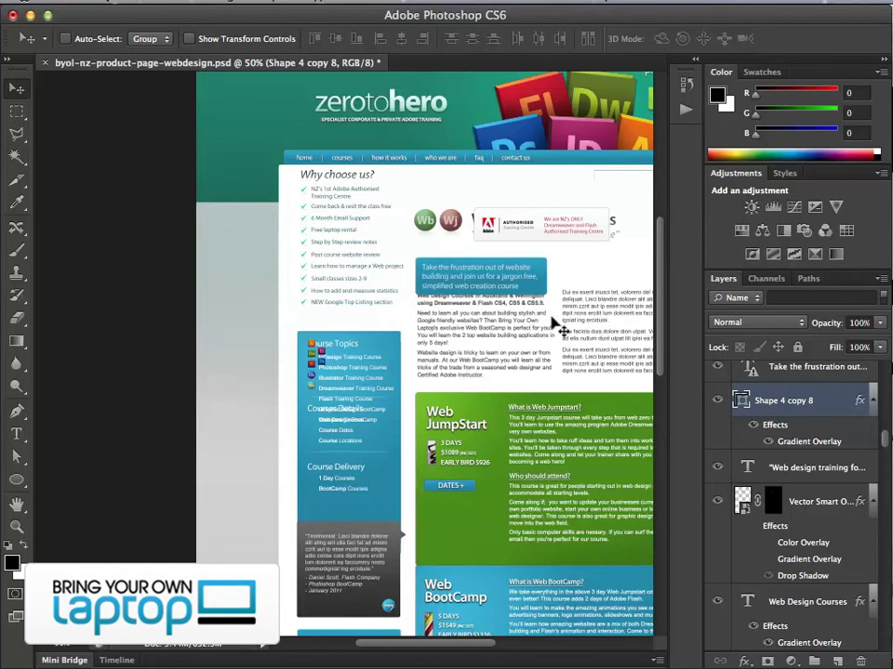
Step: Select the Photoshop icon's layer from the canvas, then select Layer 15 copy, the InDesign icon
{"action": "scroll", "coordinate": [809, 544], "scroll_direction": "down", "scroll_amount": 10}
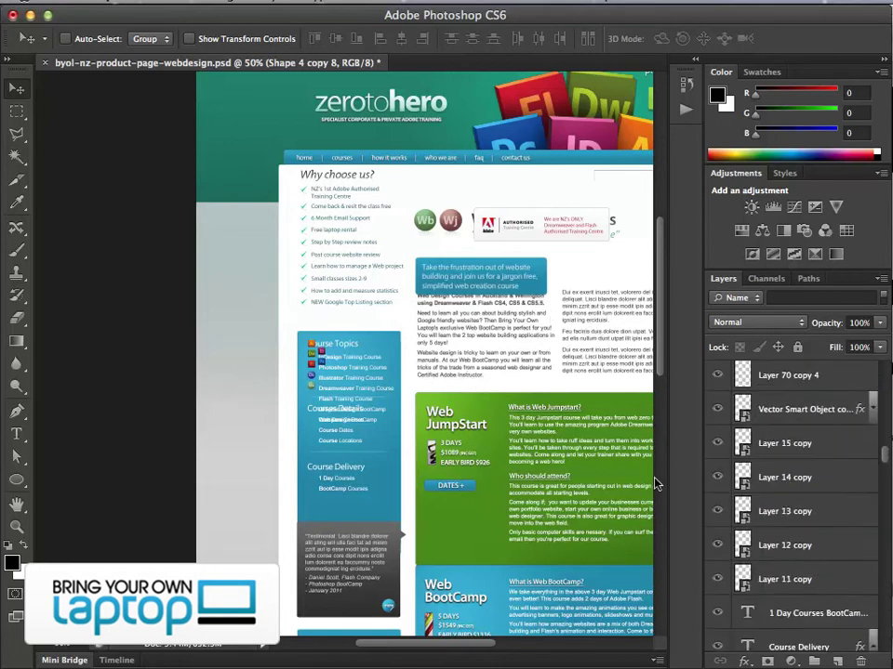
{"action": "left_click", "coordinate": [326, 370], "text": "super"}
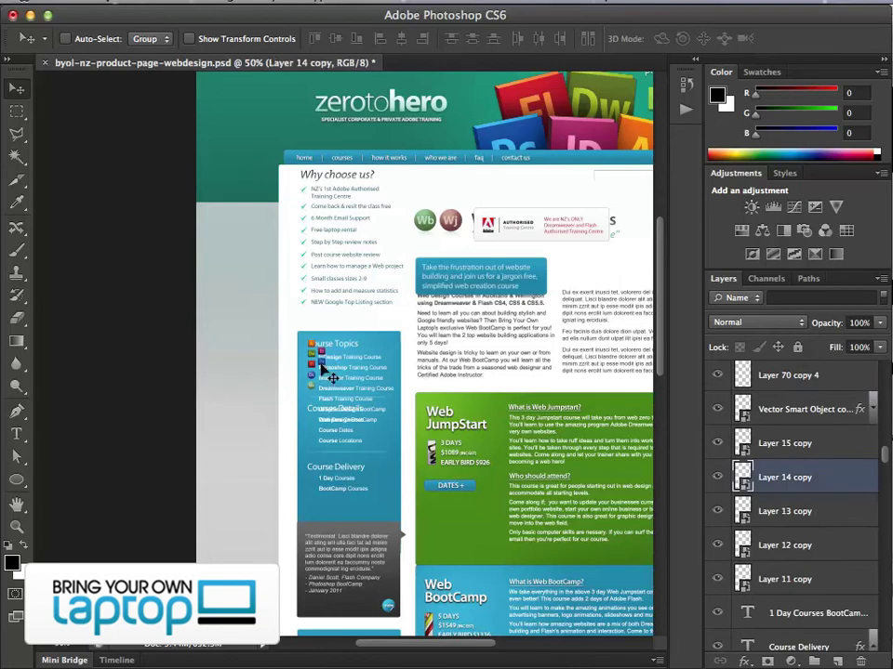
{"action": "scroll", "coordinate": [324, 372], "scroll_direction": "up", "scroll_amount": 3}
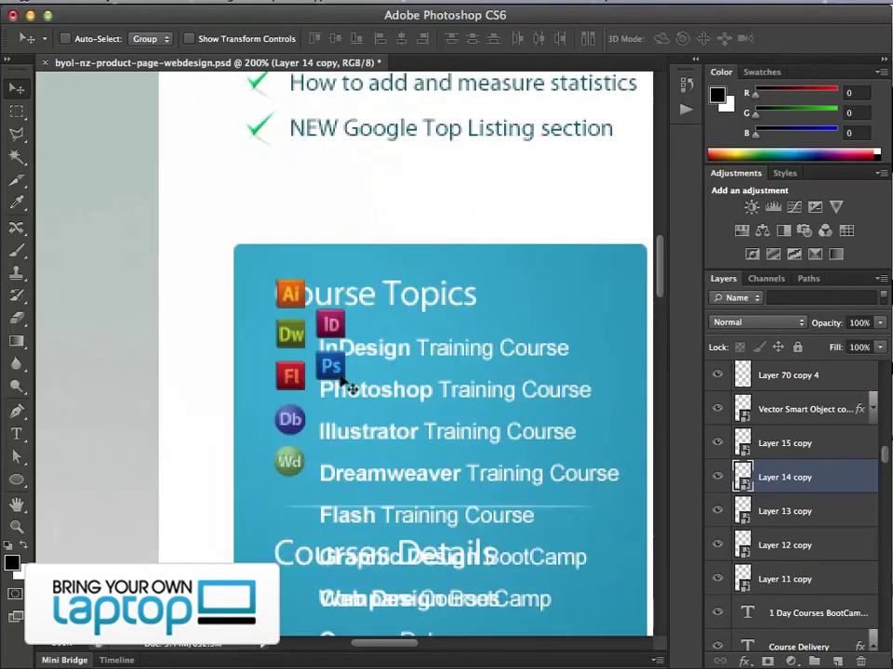
{"action": "left_click", "coordinate": [791, 448]}
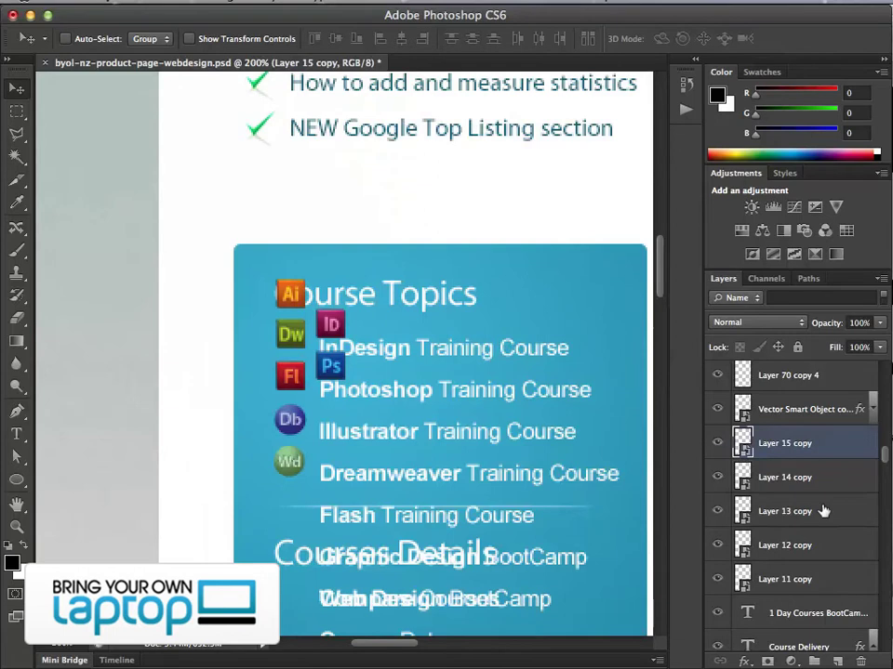
Step: Rename Layer 15 copy to InDesign and Layer 14 copy to Photoshop
{"action": "double_click", "coordinate": [791, 444]}
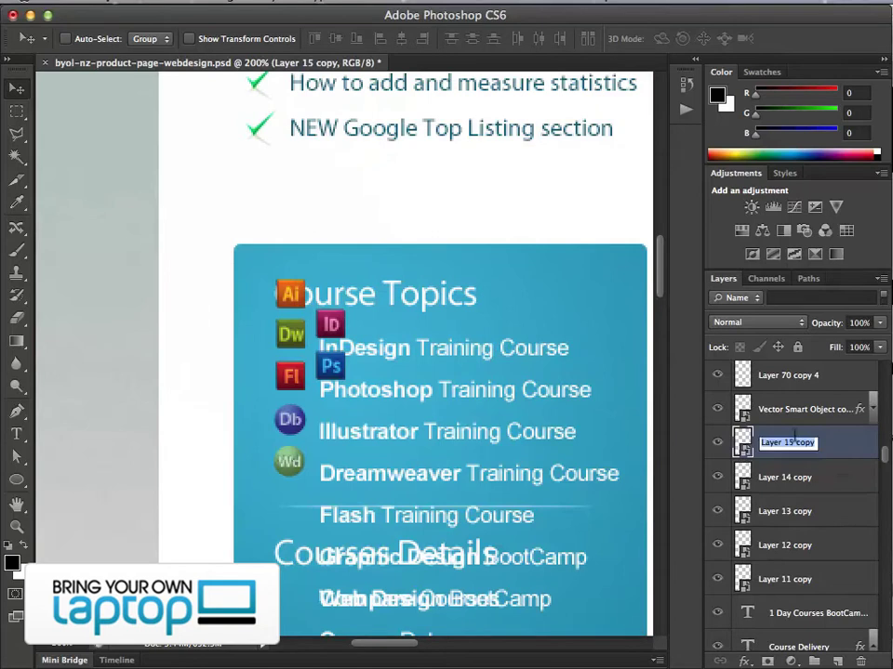
{"action": "type", "text": "InDesign"}
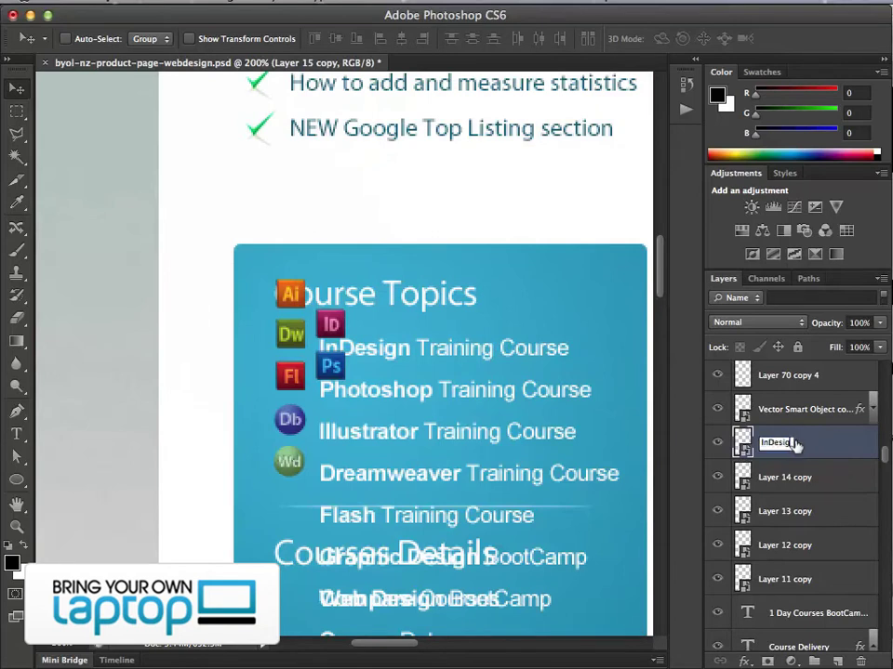
{"action": "double_click", "coordinate": [787, 474]}
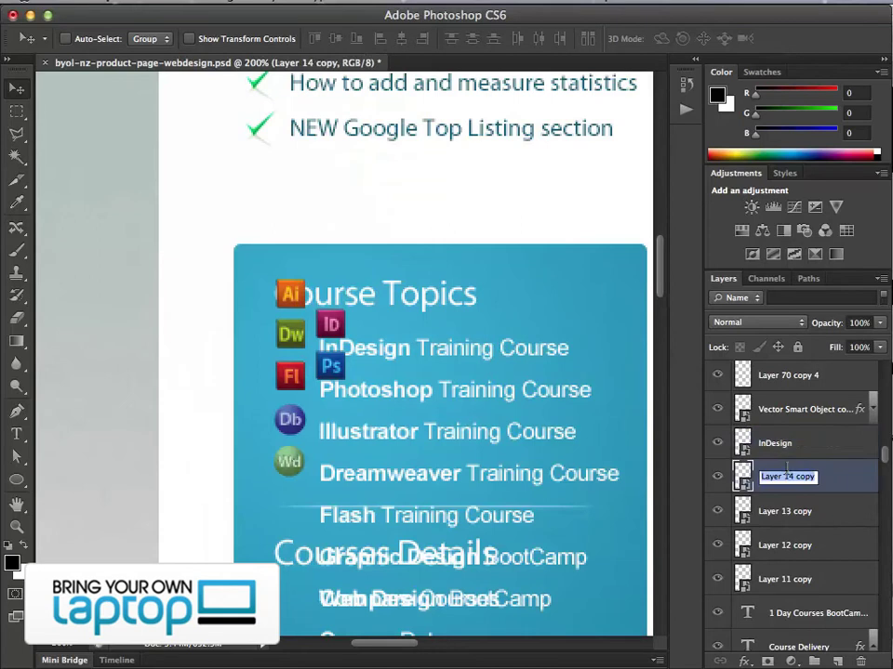
{"action": "type", "text": "Photoshop"}
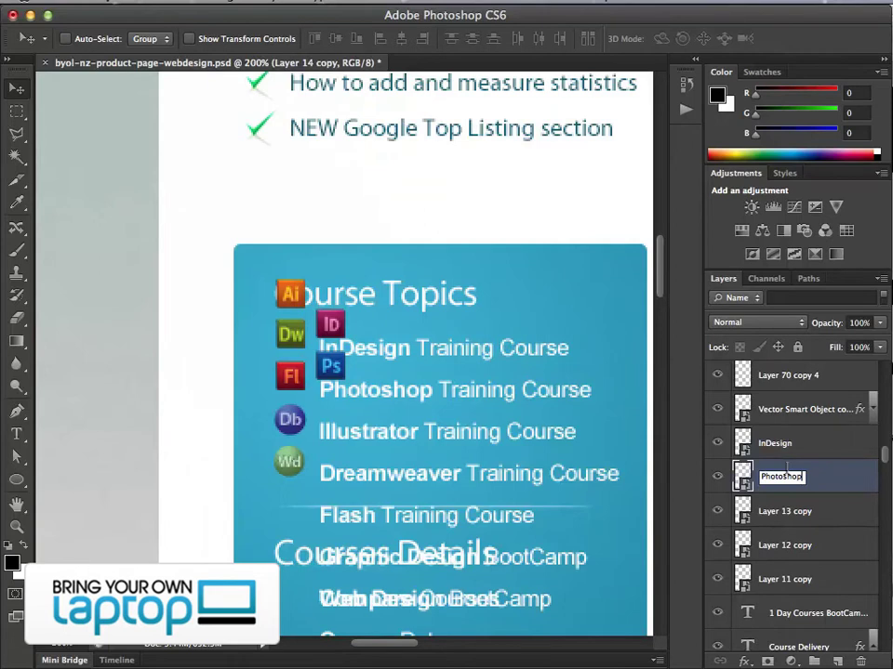
Step: Rename the next icon layers Illustrator, Flash and Dreamweaver, committing the names
{"action": "key", "text": "Tab"}
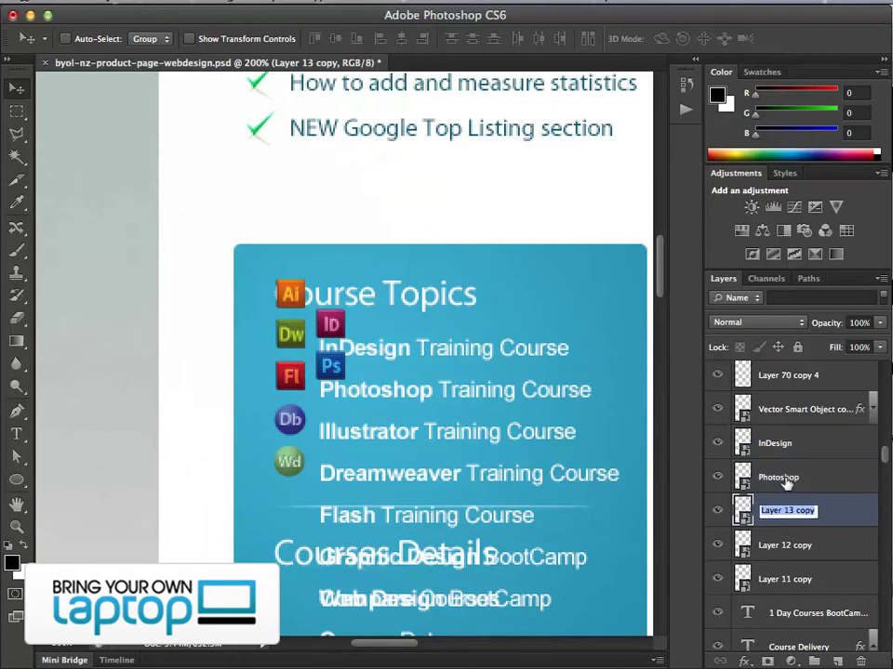
{"action": "type", "text": "Illustrator"}
{"action": "key", "text": "Tab"}
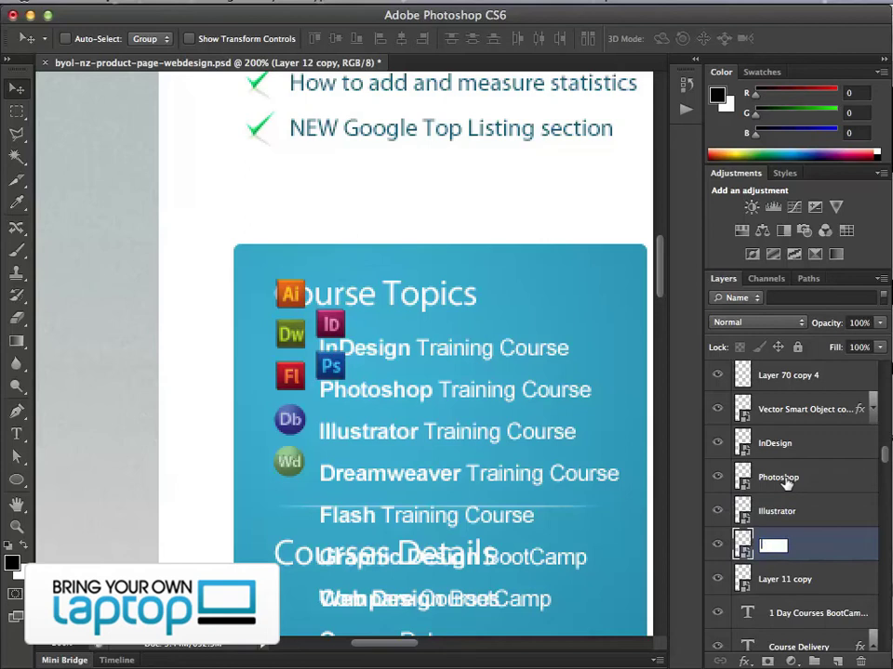
{"action": "key", "text": "Tab"}
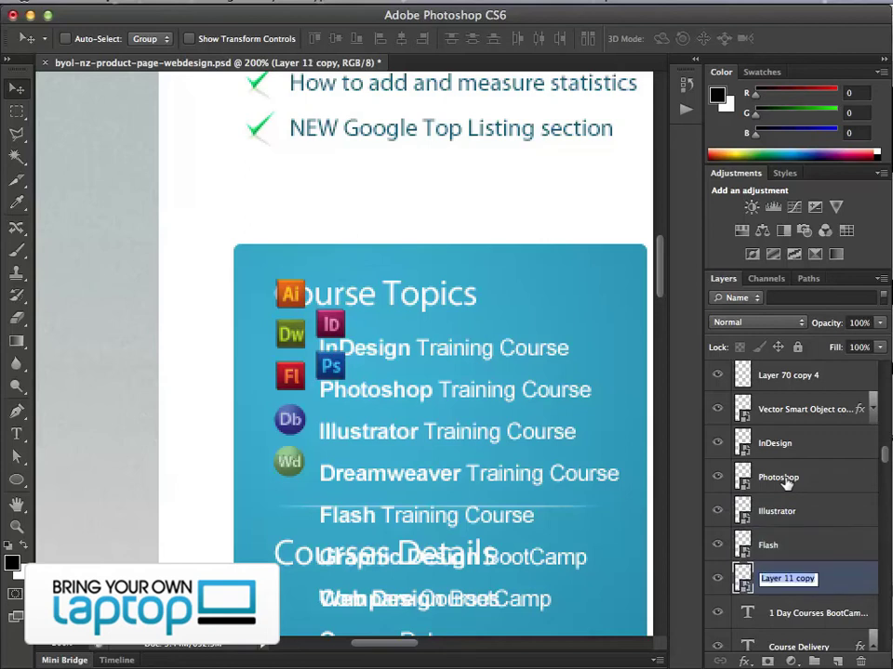
{"action": "type", "text": "Dreamweaver"}
{"action": "key", "text": "Return"}
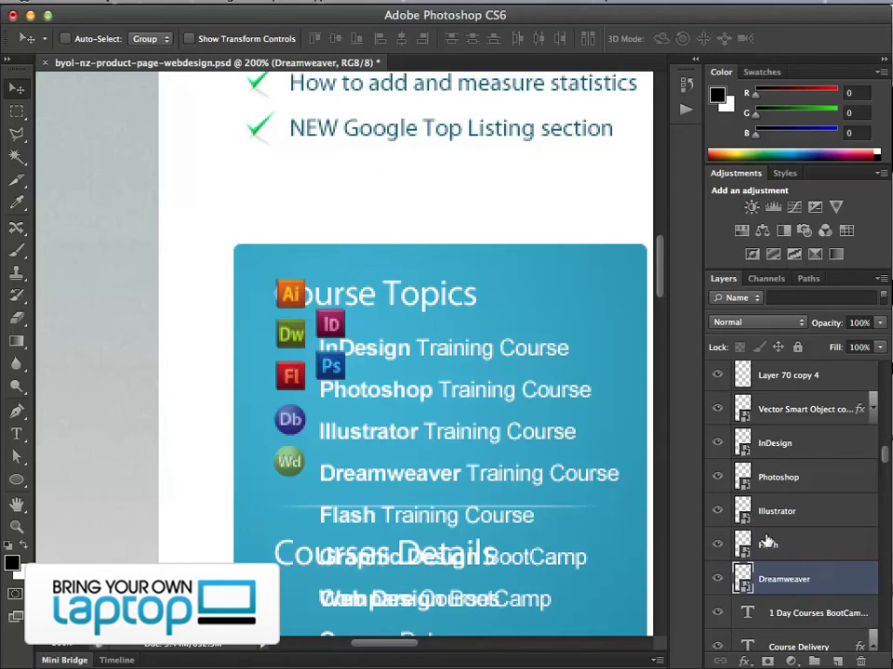
{"action": "double_click", "coordinate": [775, 444]}
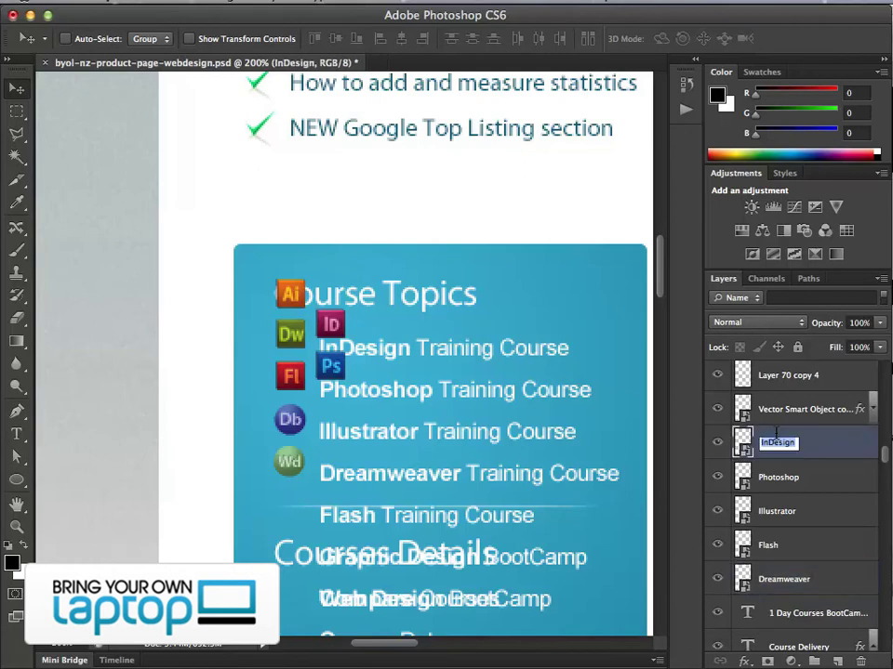
{"action": "key", "text": "Tab"}
{"action": "key", "text": "Tab"}
{"action": "key", "text": "Tab"}
{"action": "key", "text": "Tab"}
{"action": "key", "text": "Tab"}
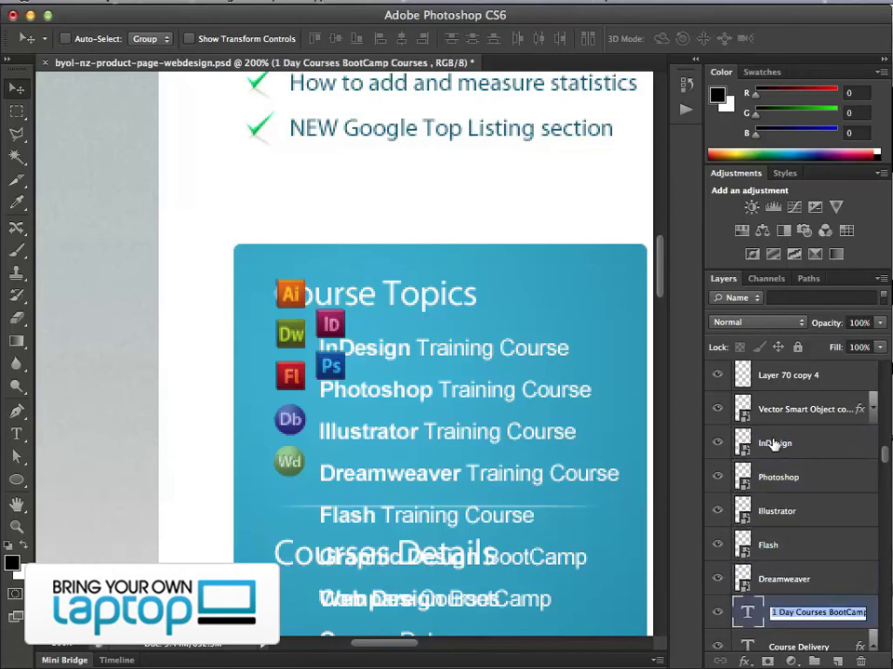
{"action": "key", "text": "Return"}
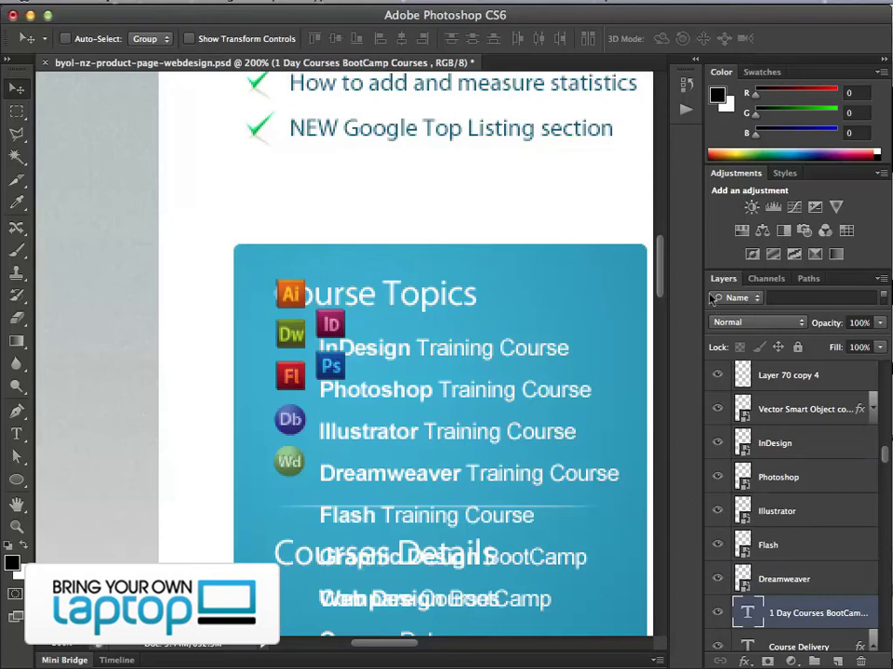
Step: Enter 'course' in the Layers name filter and scroll through the matching layers
{"action": "left_click", "coordinate": [771, 297]}
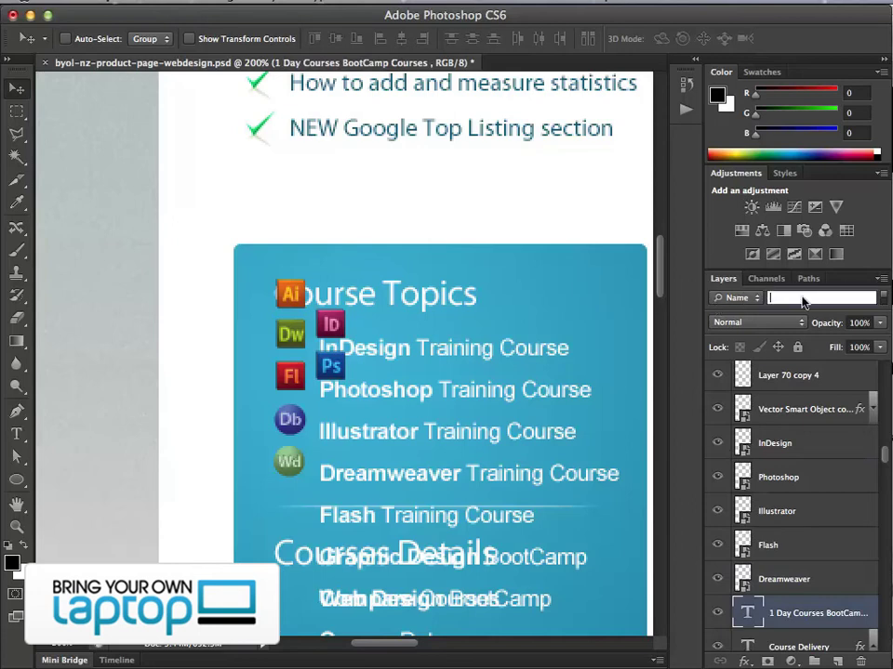
{"action": "type", "text": "cours"}
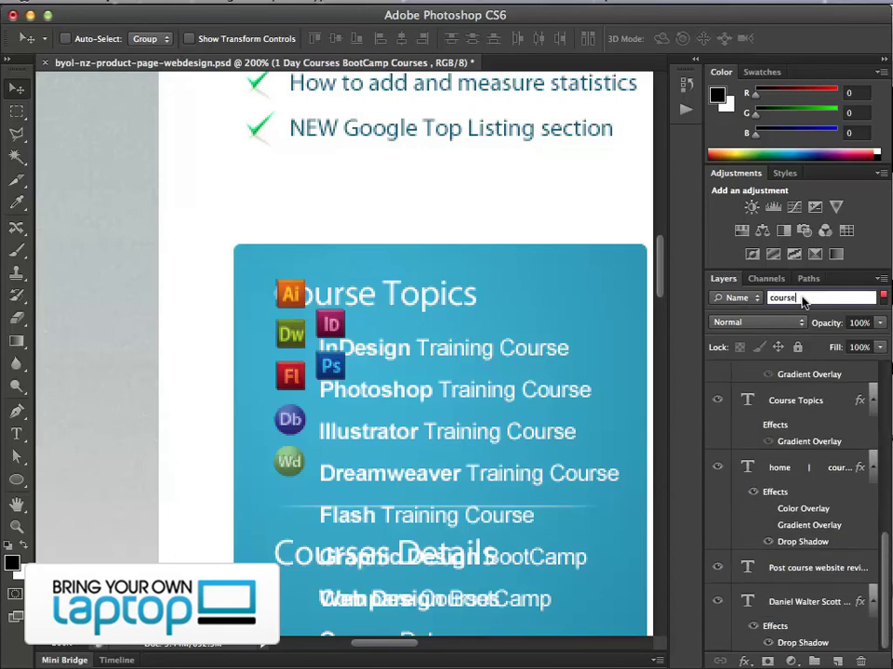
{"action": "type", "text": "e"}
{"action": "scroll", "coordinate": [768, 443], "scroll_direction": "down", "scroll_amount": 8}
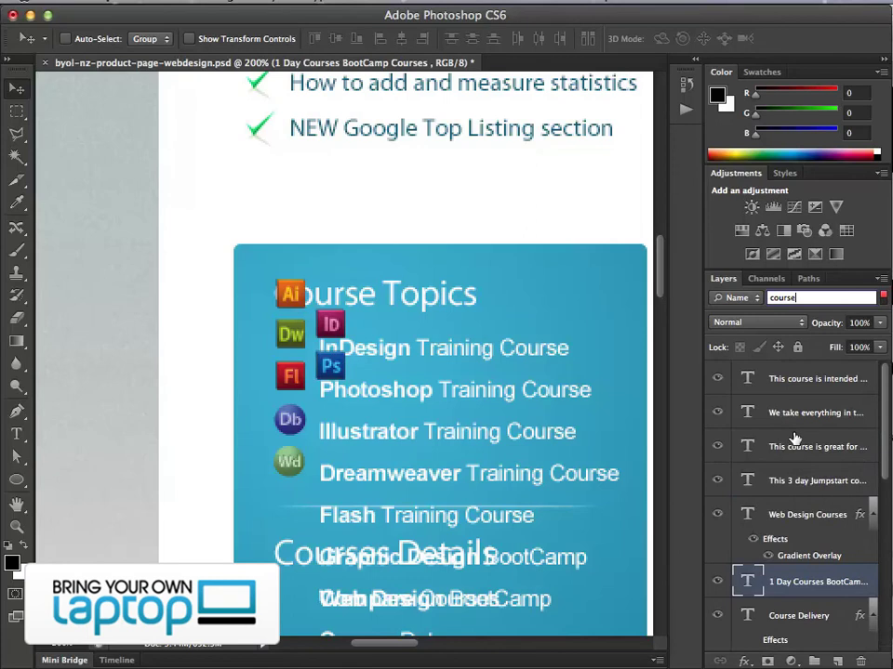
{"action": "scroll", "coordinate": [805, 465], "scroll_direction": "down", "scroll_amount": 2}
{"action": "scroll", "coordinate": [805, 493], "scroll_direction": "down", "scroll_amount": 5}
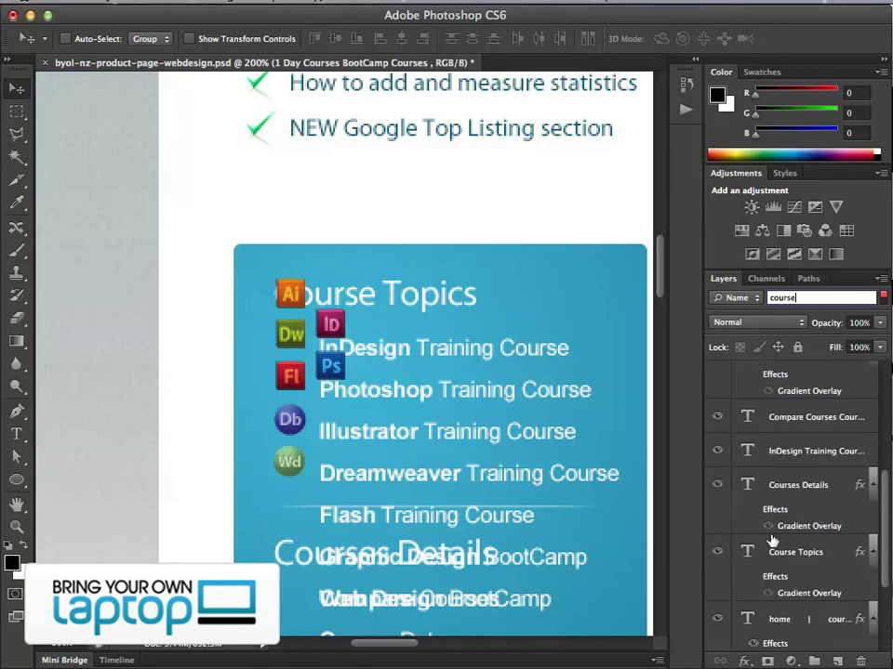
{"action": "double_click", "coordinate": [807, 294]}
Step: Switch the Layers filter type from Name to Kind, dropping the 'course' filter
{"action": "left_click", "coordinate": [744, 297]}
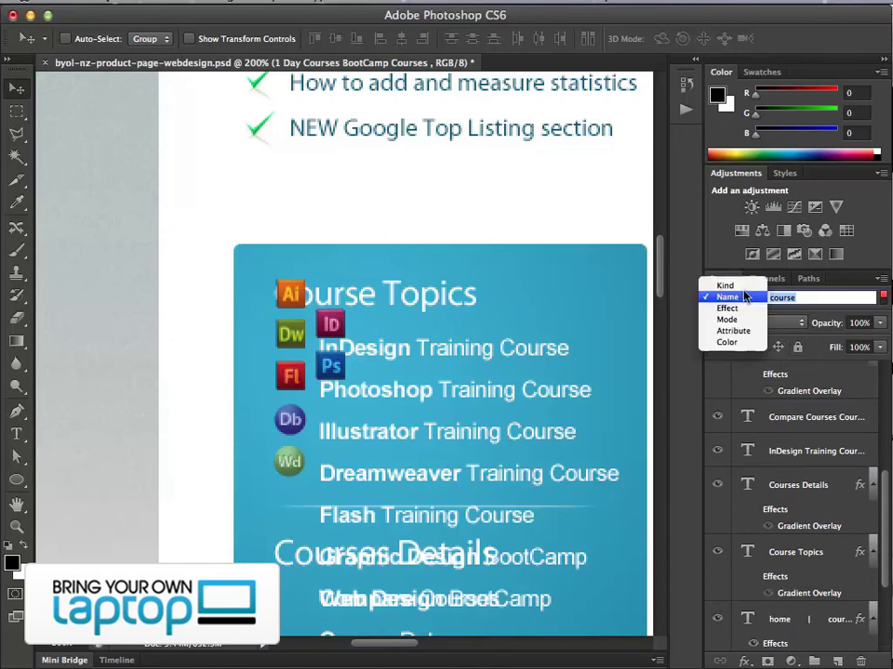
{"action": "left_click", "coordinate": [743, 286]}
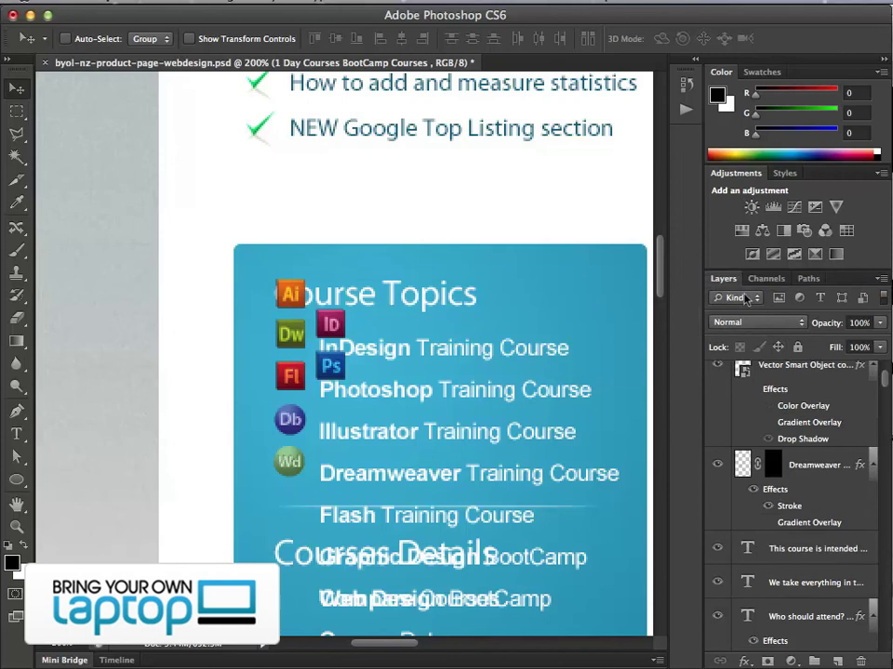
{"action": "left_click", "coordinate": [744, 298]}
{"action": "left_click", "coordinate": [749, 308]}
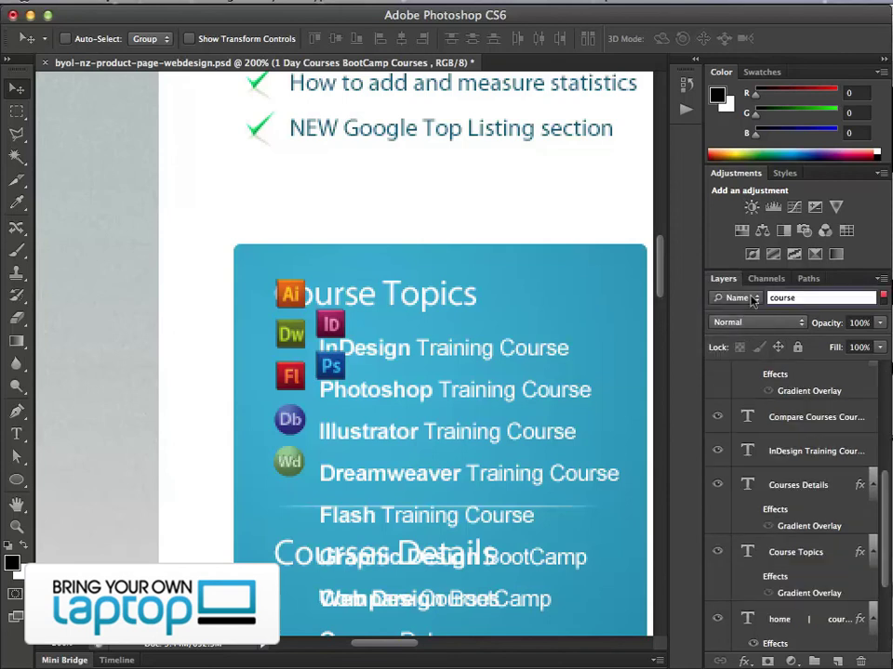
{"action": "left_click", "coordinate": [752, 299]}
{"action": "left_click", "coordinate": [784, 290]}
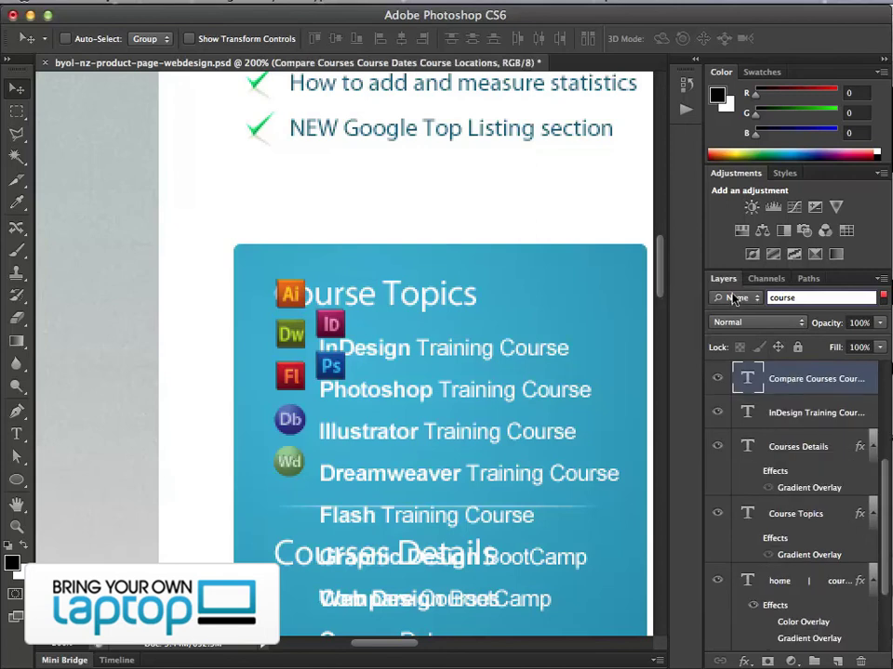
{"action": "left_click", "coordinate": [743, 296]}
{"action": "left_click", "coordinate": [743, 287]}
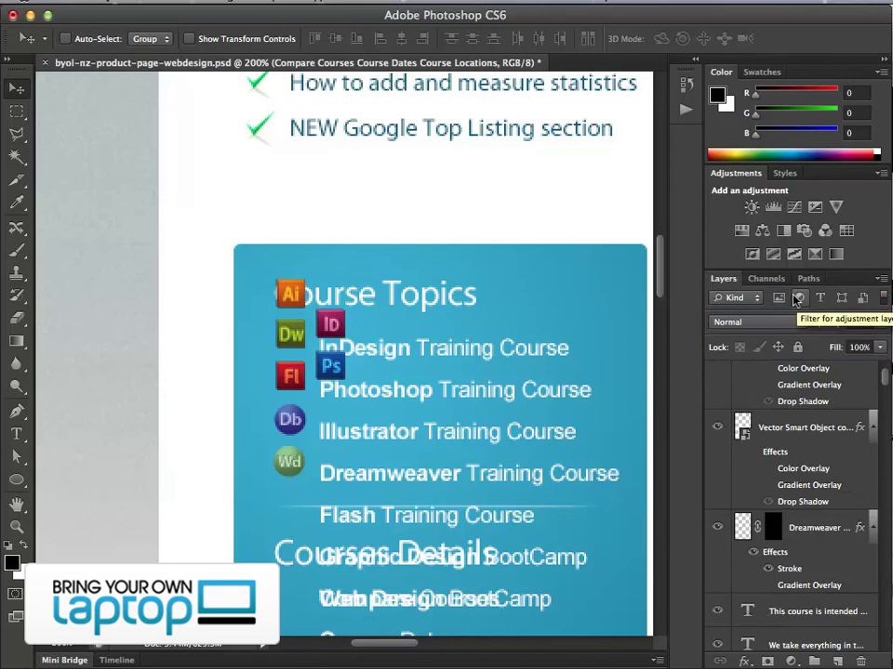
{"action": "left_click", "coordinate": [797, 298]}
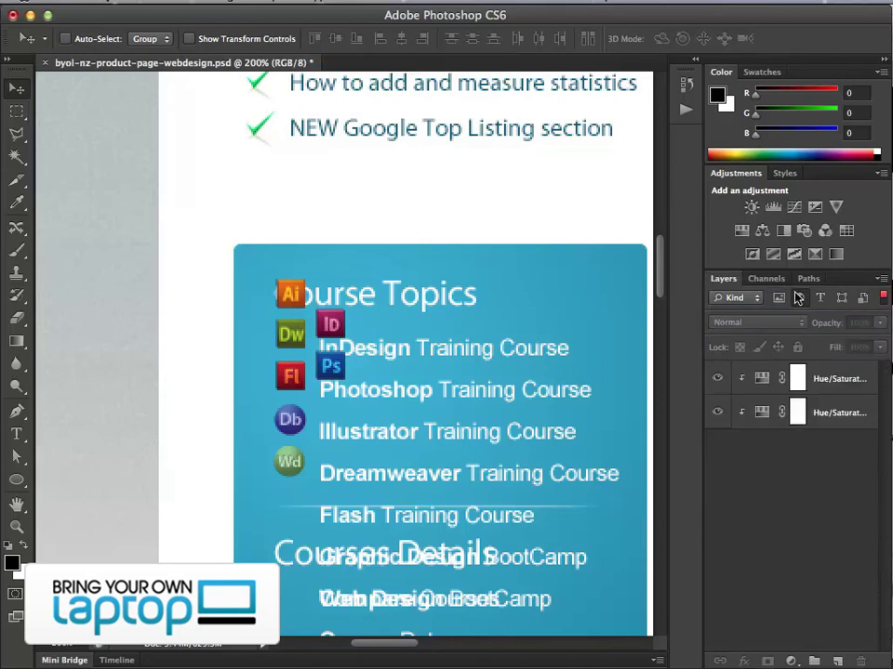
{"action": "left_click", "coordinate": [797, 299]}
{"action": "left_click", "coordinate": [819, 298]}
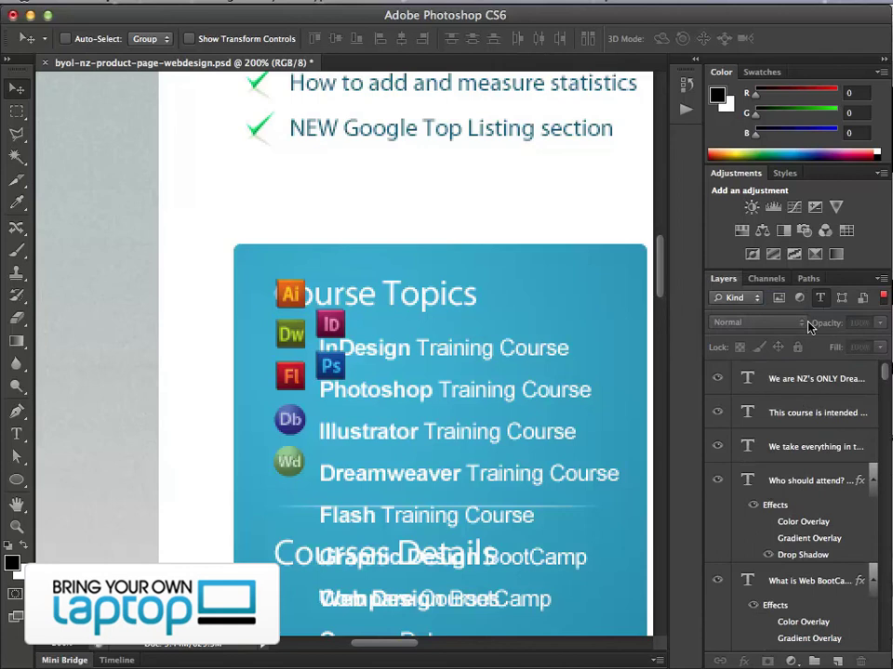
{"action": "scroll", "coordinate": [763, 462], "scroll_direction": "down", "scroll_amount": 4}
{"action": "scroll", "coordinate": [765, 446], "scroll_direction": "down", "scroll_amount": 4}
{"action": "scroll", "coordinate": [771, 465], "scroll_direction": "up", "scroll_amount": 5}
{"action": "left_click", "coordinate": [839, 298]}
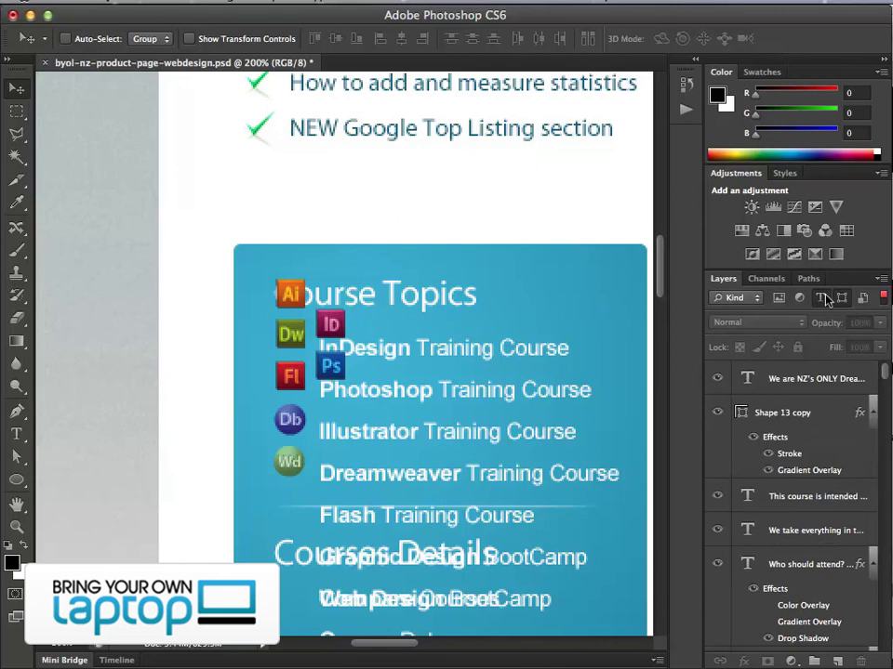
{"action": "left_click", "coordinate": [820, 297]}
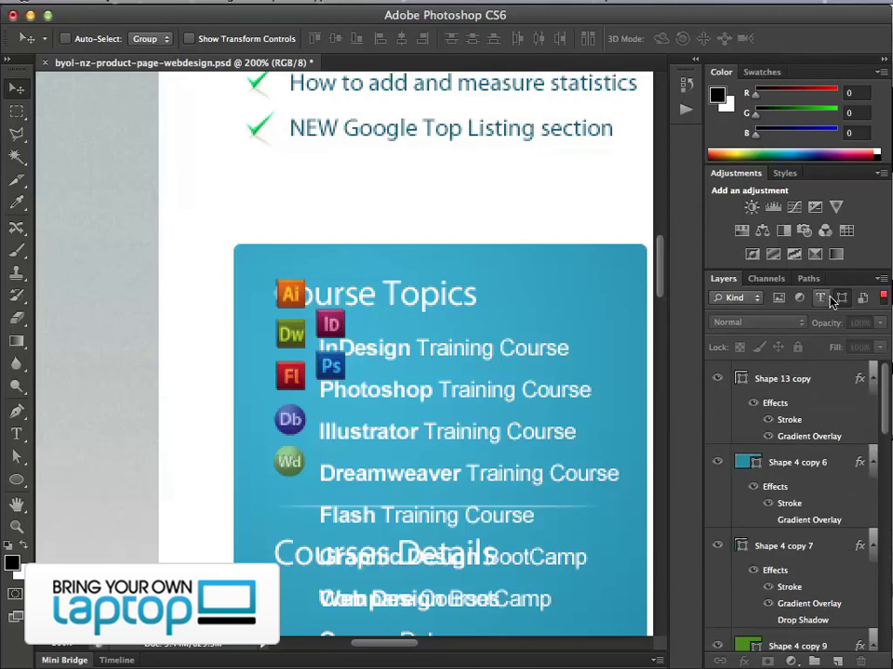
{"action": "left_click", "coordinate": [821, 299]}
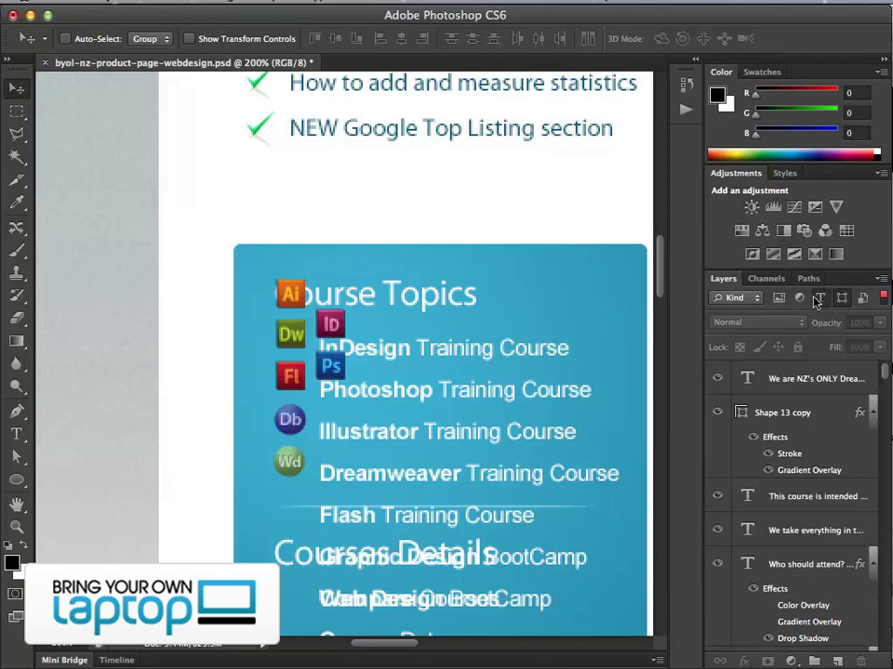
{"action": "left_click", "coordinate": [840, 299]}
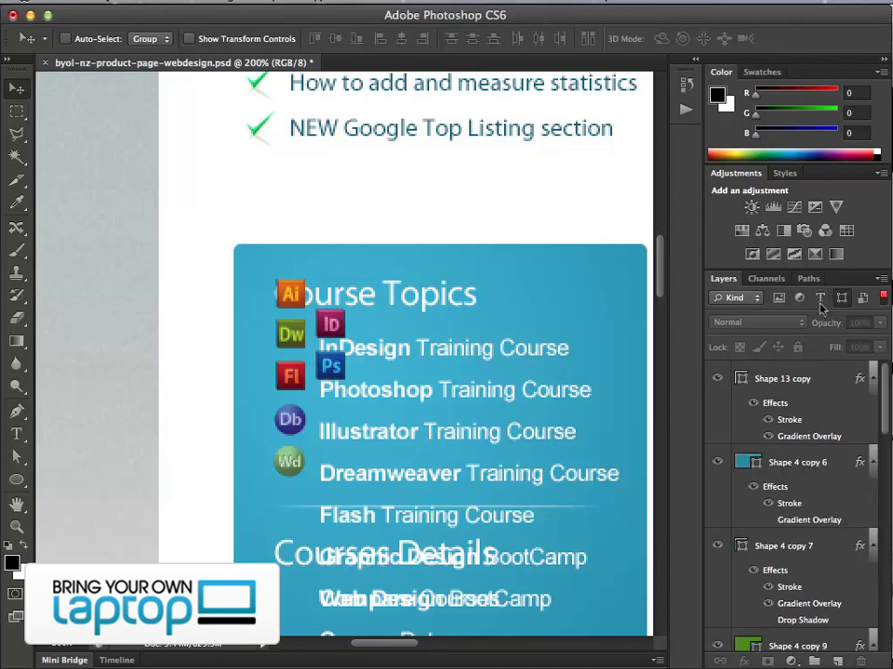
{"action": "left_click", "coordinate": [841, 298]}
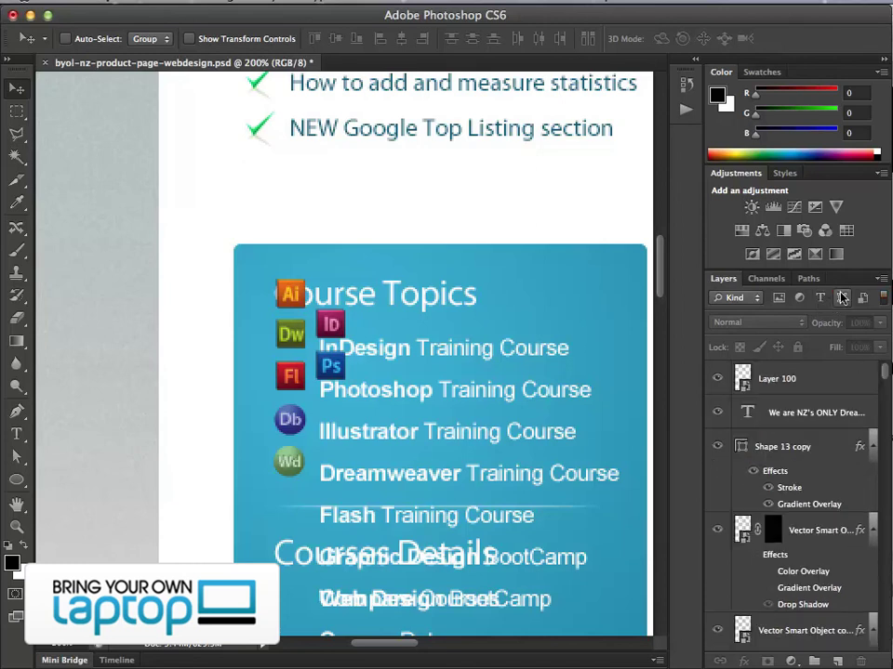
{"action": "left_click", "coordinate": [730, 296]}
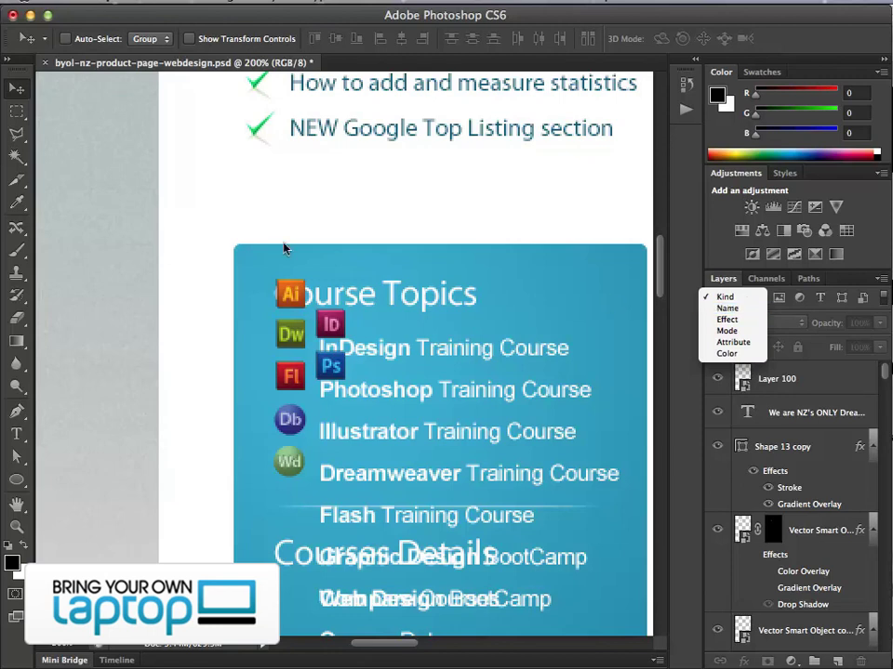
{"action": "left_click", "coordinate": [31, 90]}
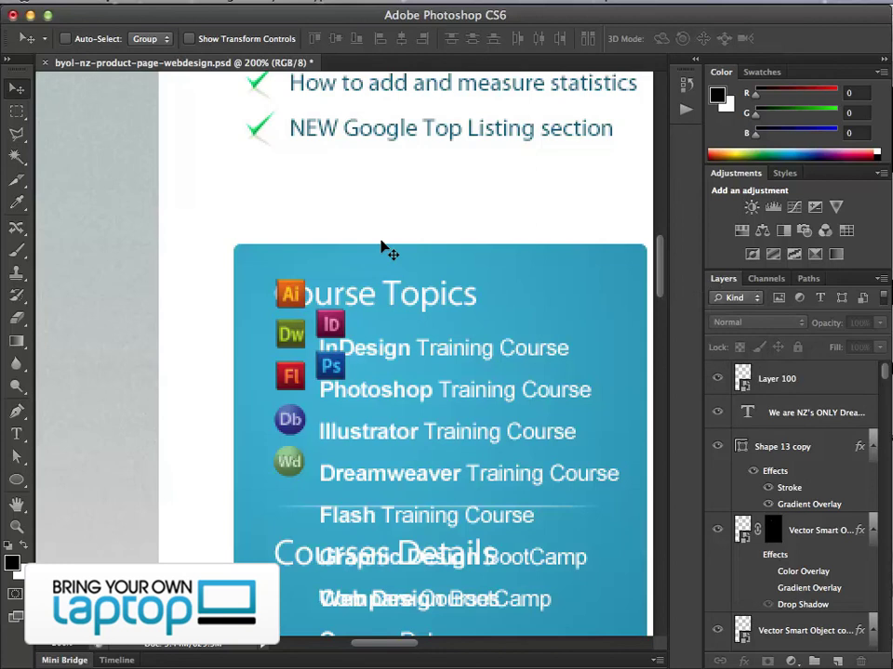
{"action": "right_click", "coordinate": [510, 277]}
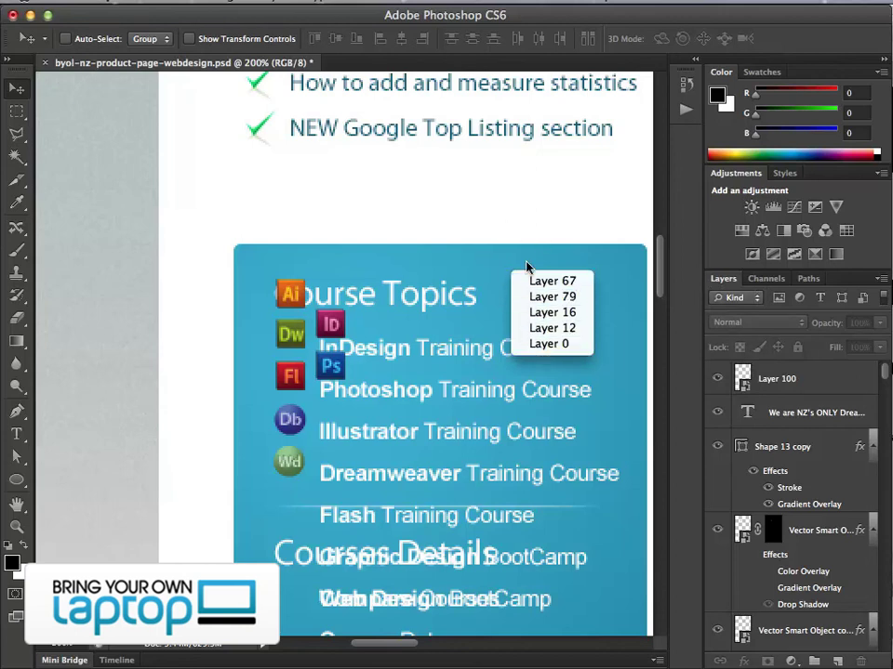
{"action": "left_click", "coordinate": [484, 199]}
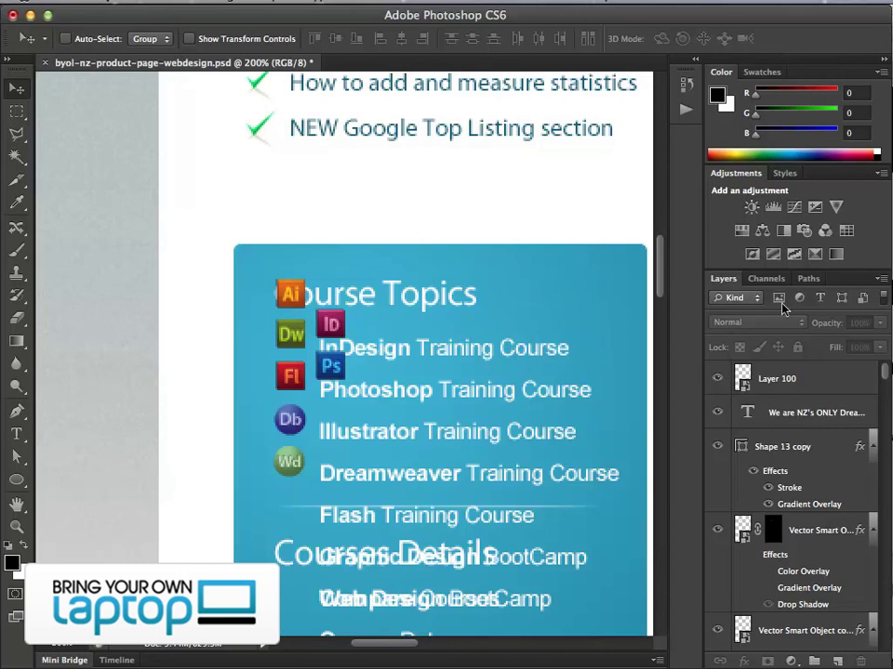
{"action": "left_click", "coordinate": [744, 298]}
{"action": "left_click", "coordinate": [746, 307]}
{"action": "left_click", "coordinate": [744, 297]}
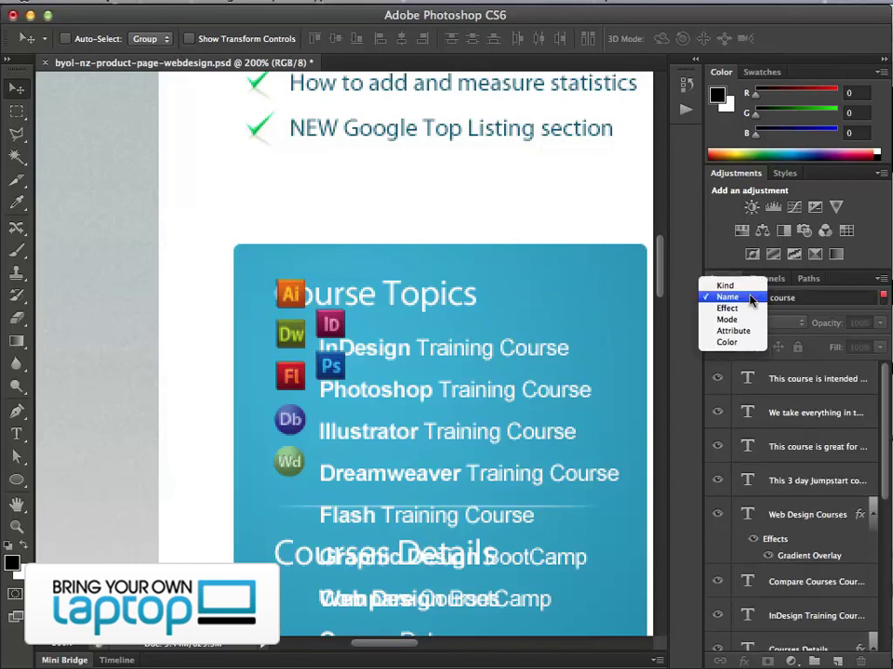
{"action": "left_click", "coordinate": [749, 282]}
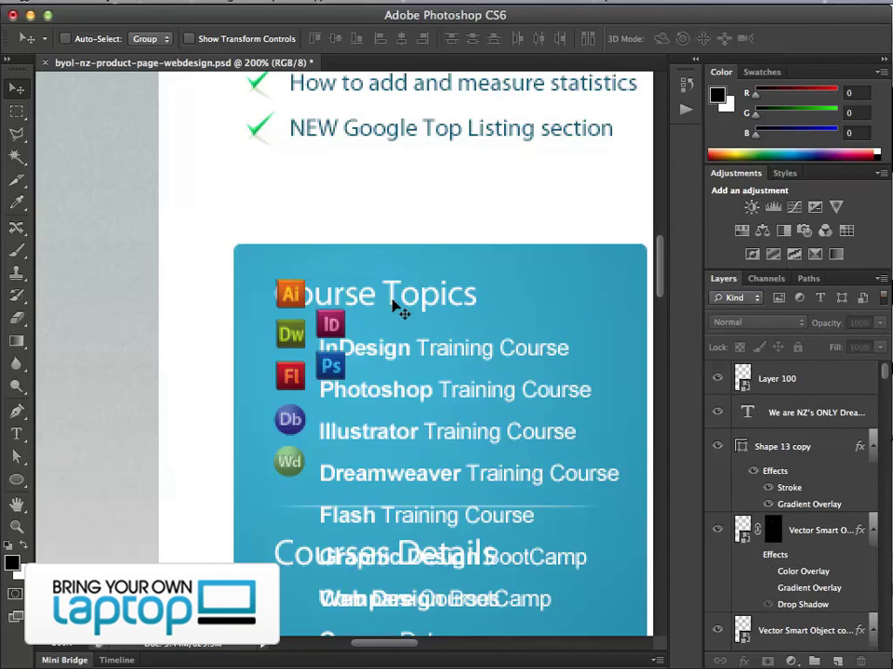